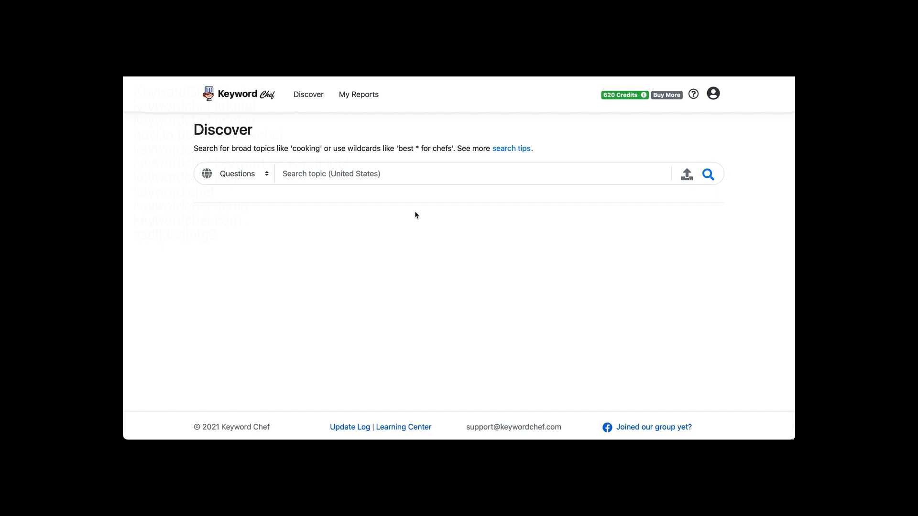
# Step: Run a Questions search on the topic "behavioral interview"
pyautogui.click(447, 165)
pyautogui.write('behavi')
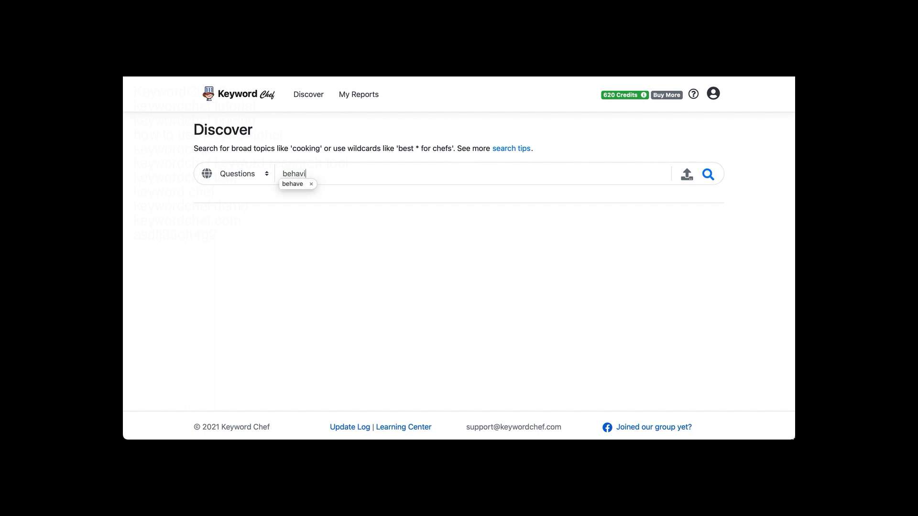
pyautogui.write('oral interview')
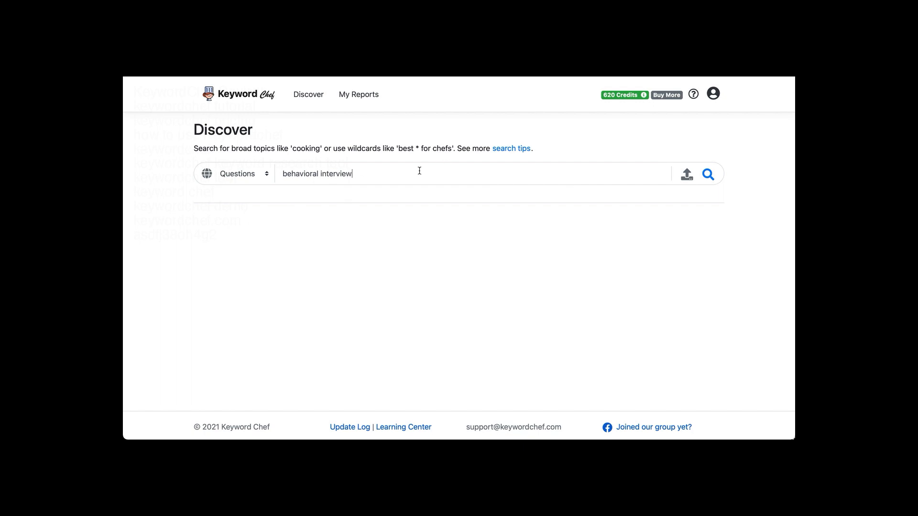
pyautogui.click(249, 175)
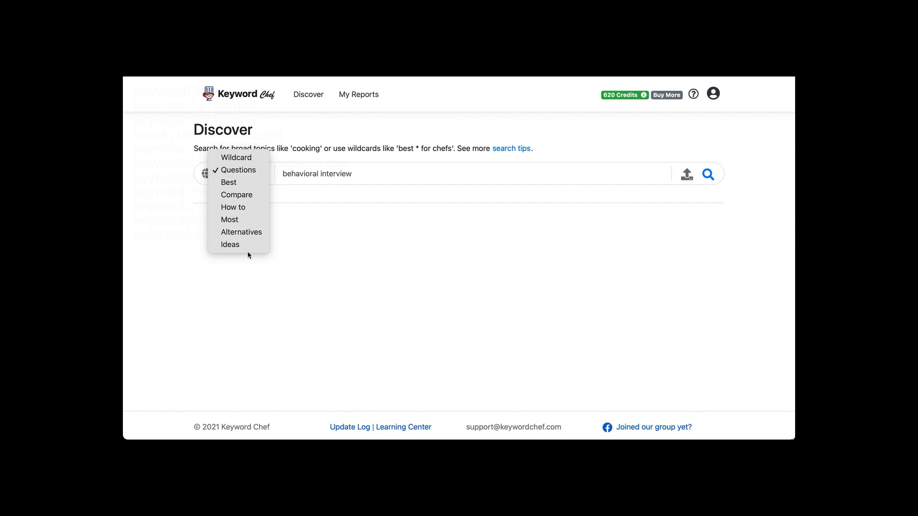
pyautogui.click(235, 169)
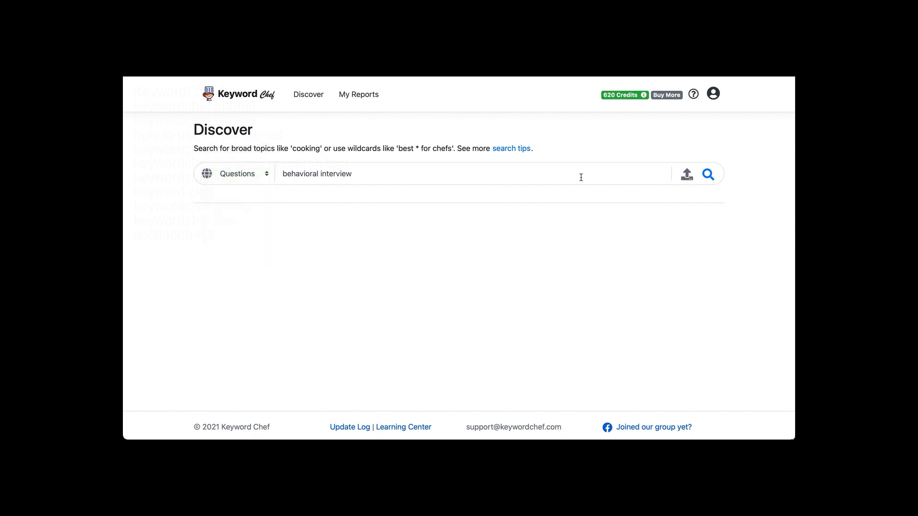
pyautogui.click(709, 177)
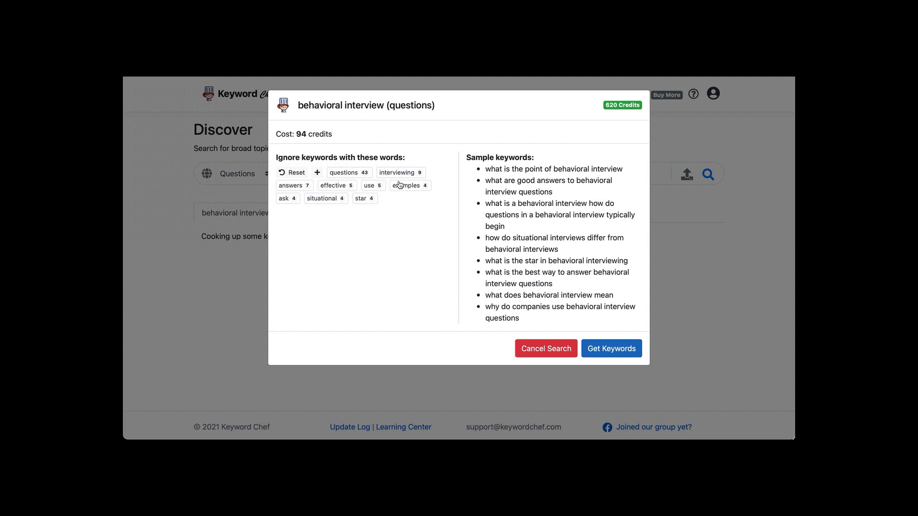
# Step: Retrieve the behavioral interview question keywords without ignoring any of the suggested words
pyautogui.click(321, 203)
pyautogui.click(333, 200)
pyautogui.click(327, 199)
pyautogui.click(327, 199)
pyautogui.click(598, 350)
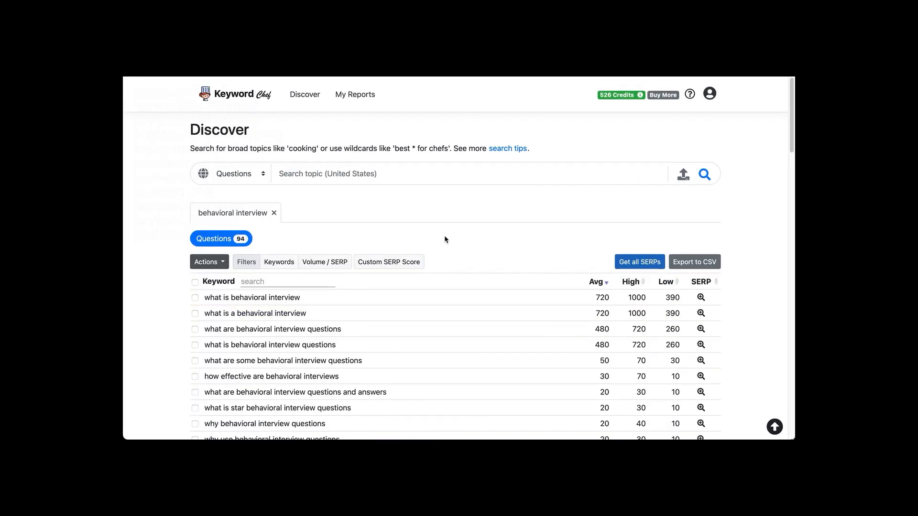
# Step: Request SERP data for all keywords in the behavioral interview list and dismiss the processing notice
pyautogui.scroll(-2, 444, 239)
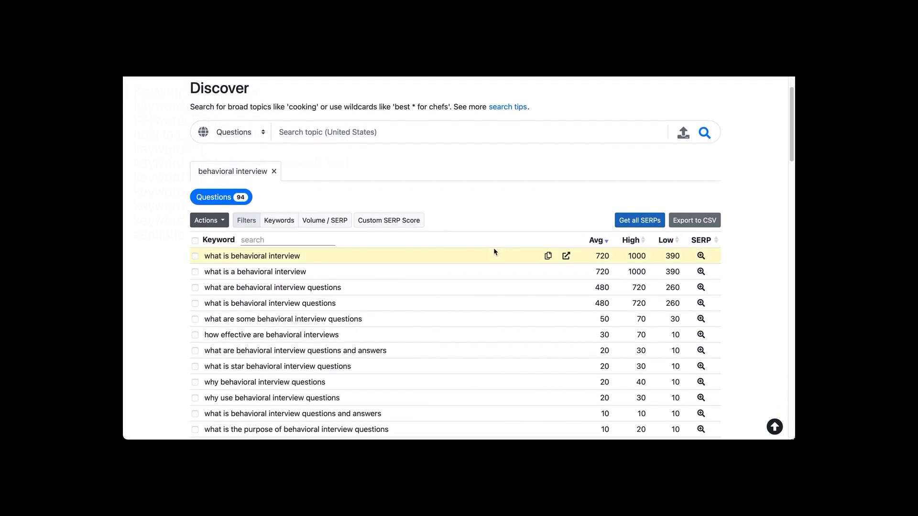
pyautogui.scroll(1, 459, 295)
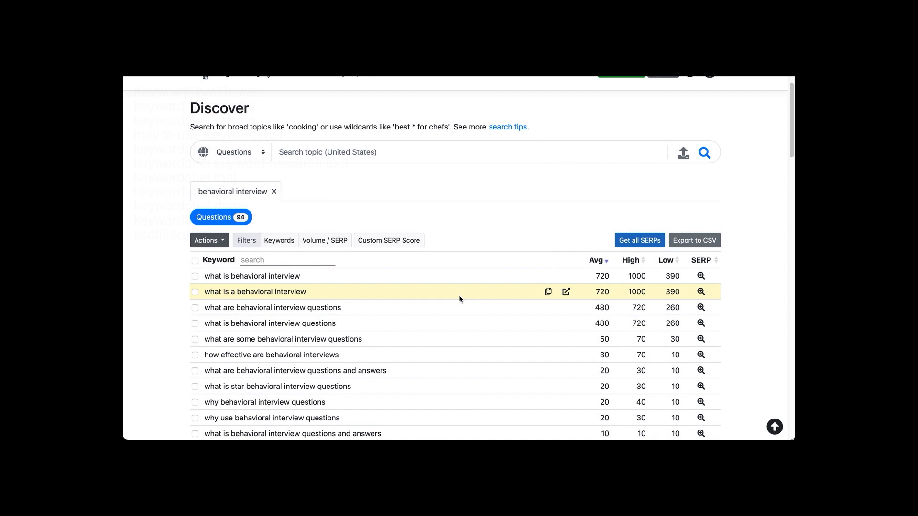
pyautogui.scroll(-3, 459, 297)
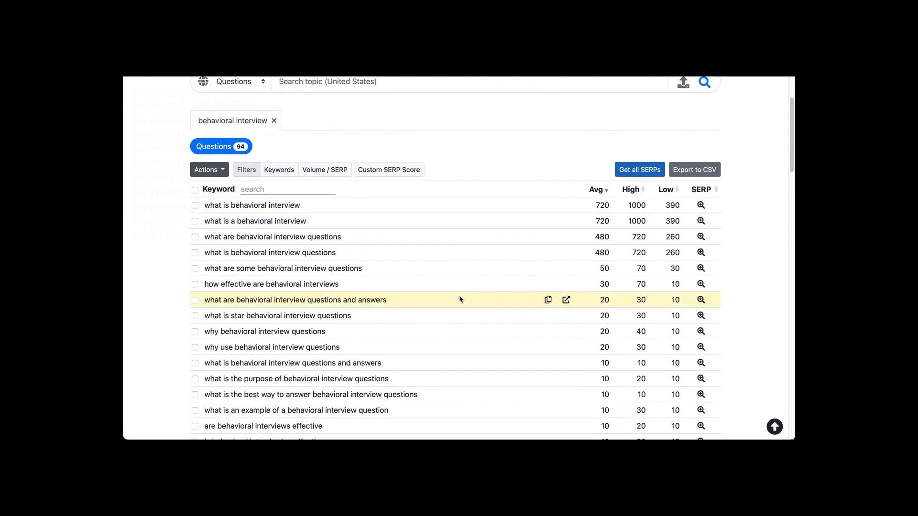
pyautogui.scroll(4, 459, 299)
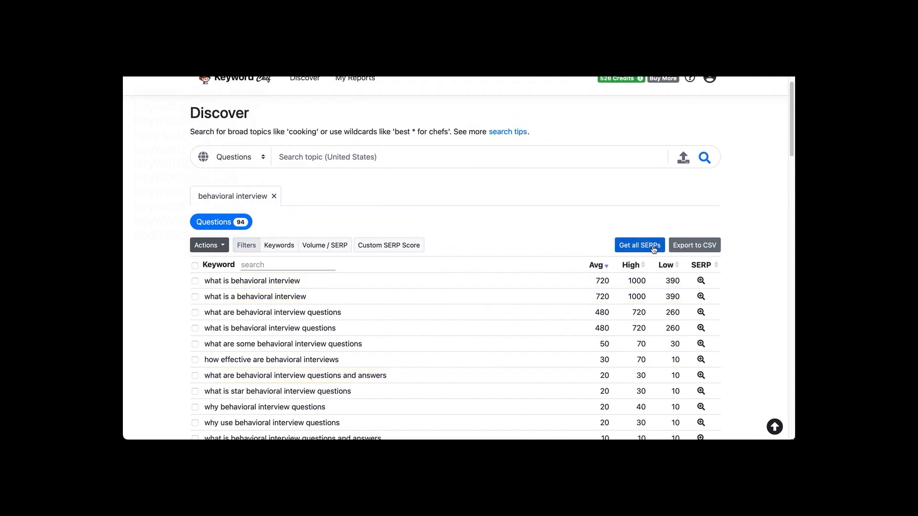
pyautogui.click(653, 247)
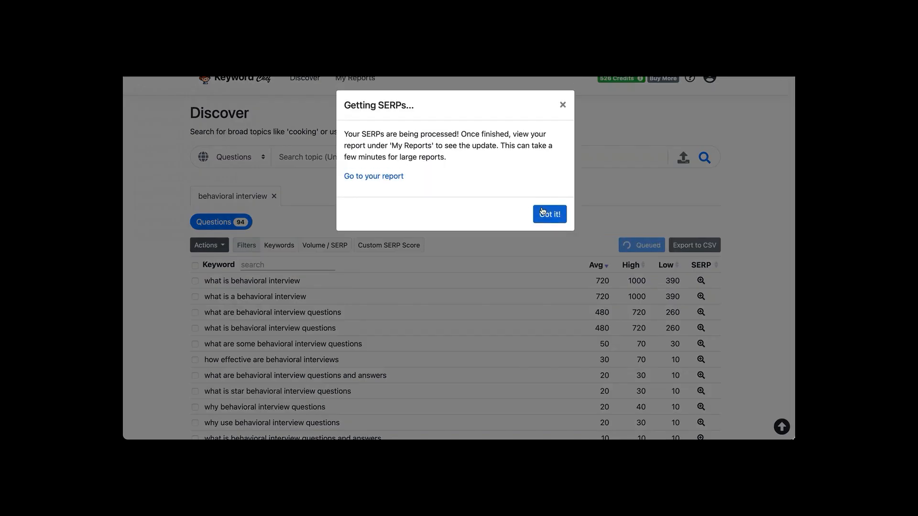
pyautogui.click(542, 211)
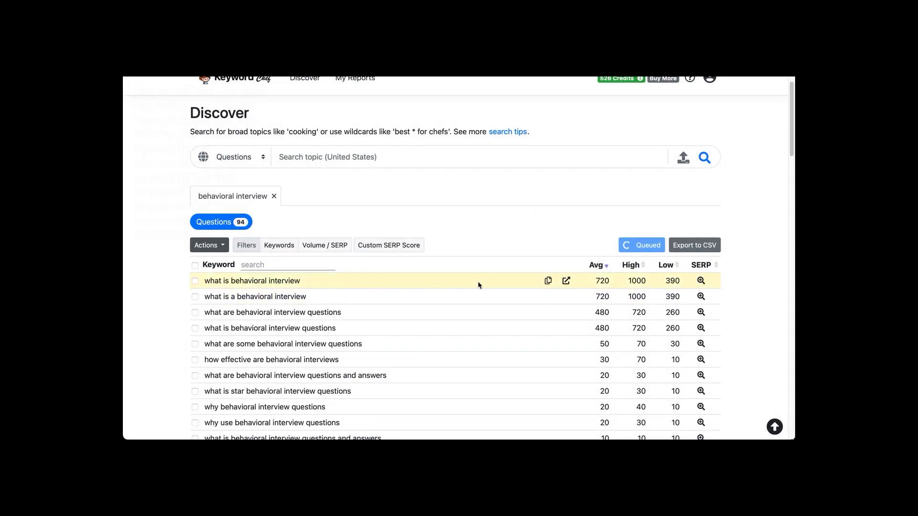
# Step: Load the updated behavioral interview report and order its keywords by SERP score from highest to lowest
pyautogui.scroll(-2, 499, 369)
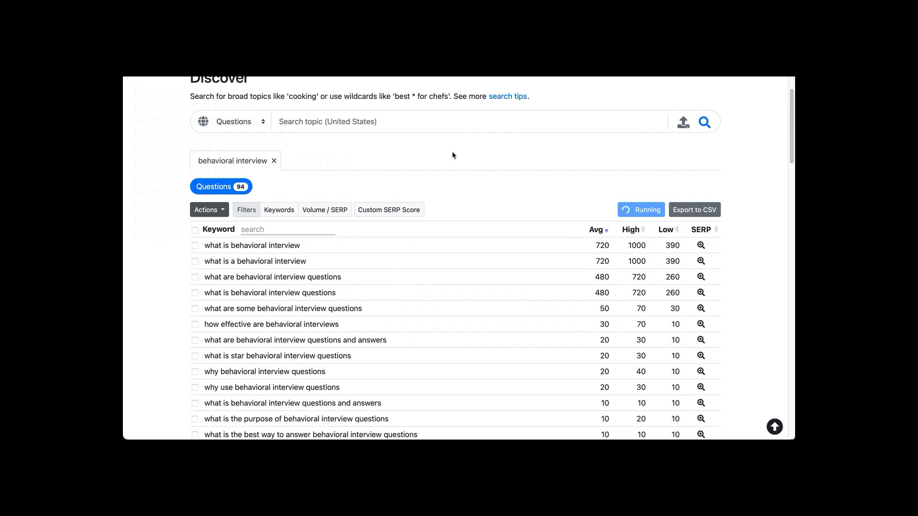
pyautogui.scroll(1, 451, 152)
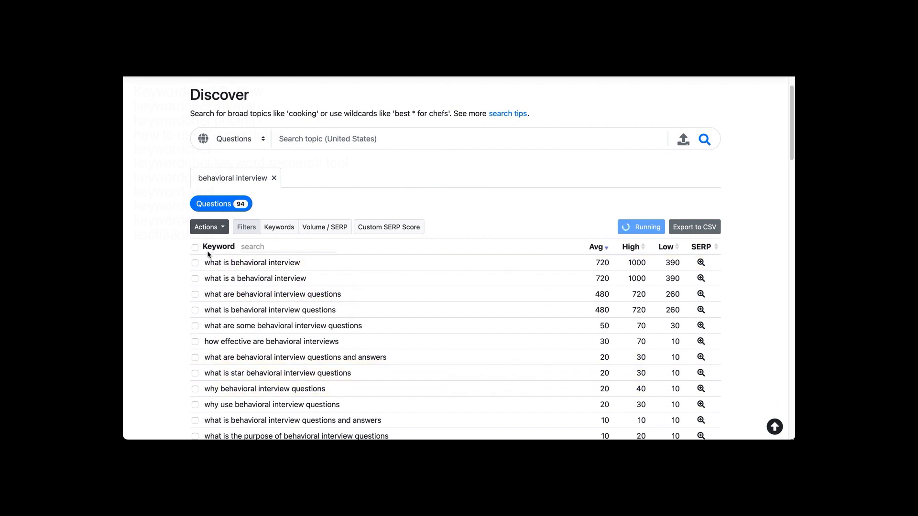
pyautogui.scroll(-1, 180, 303)
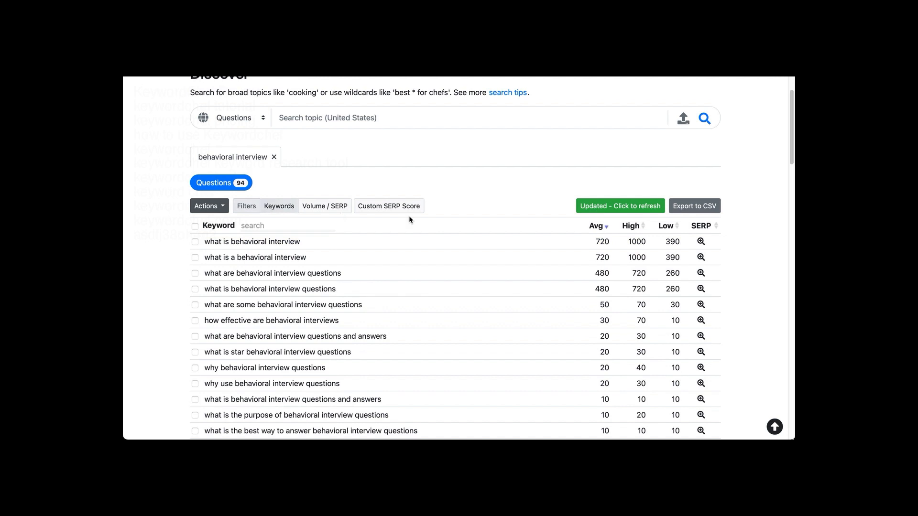
pyautogui.click(599, 208)
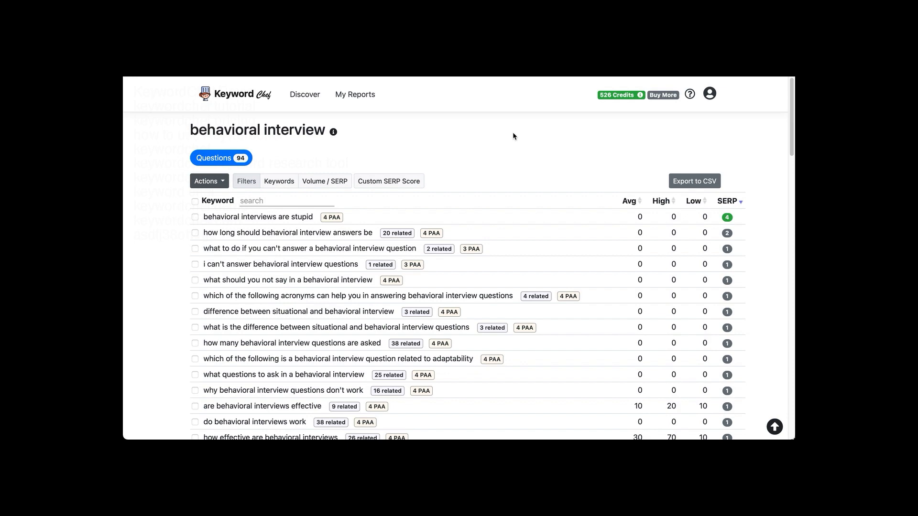
pyautogui.click(738, 202)
pyautogui.click(738, 201)
# Step: Examine the top ten search results behind the SERP score of "behavioral interviews are stupid"
pyautogui.moveTo(726, 217)
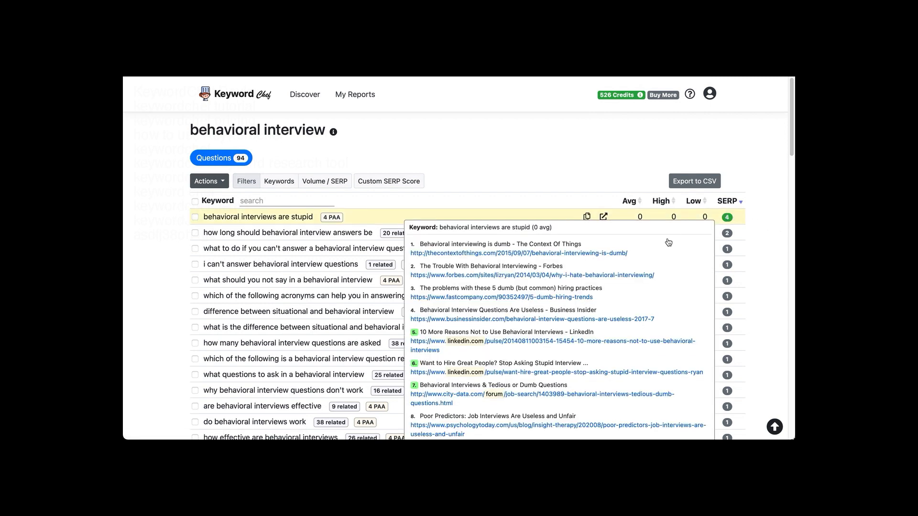
pyautogui.scroll(-2, 612, 313)
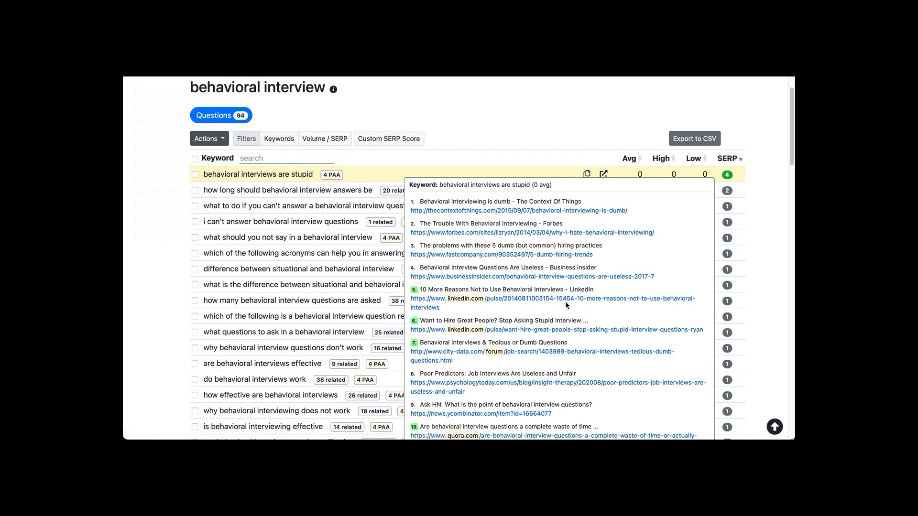
pyautogui.scroll(-1, 565, 301)
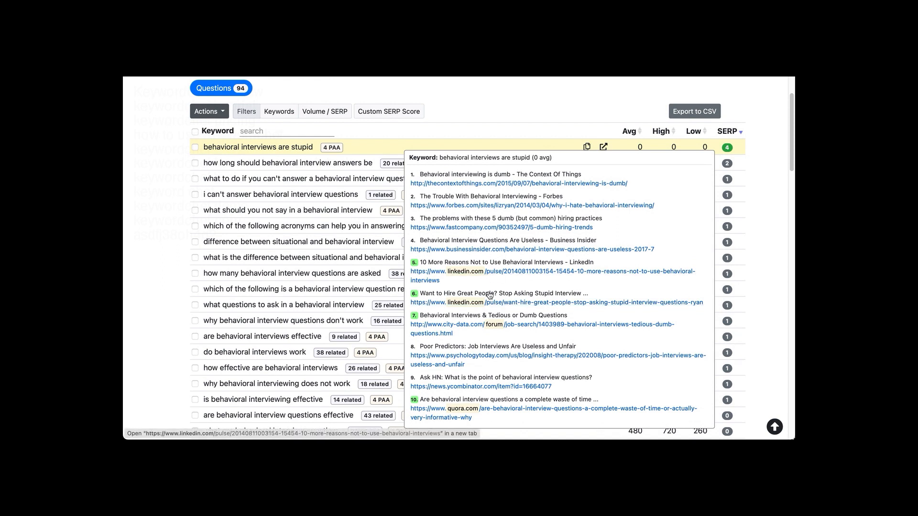
pyautogui.scroll(-1, 525, 288)
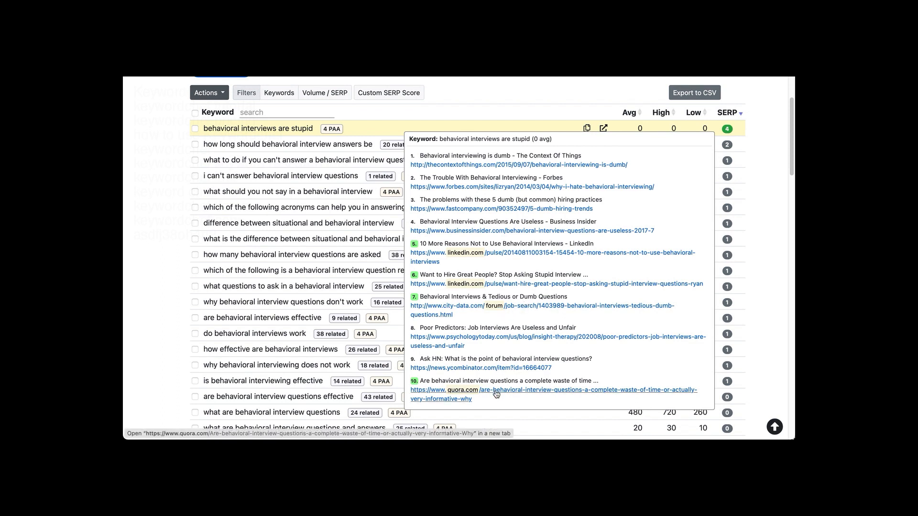
pyautogui.scroll(1, 527, 318)
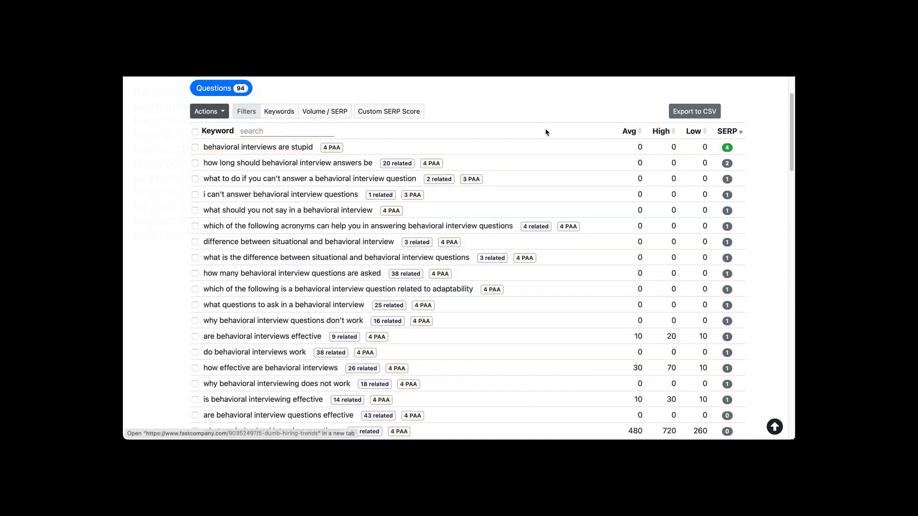
pyautogui.moveTo(734, 163)
pyautogui.moveTo(730, 147)
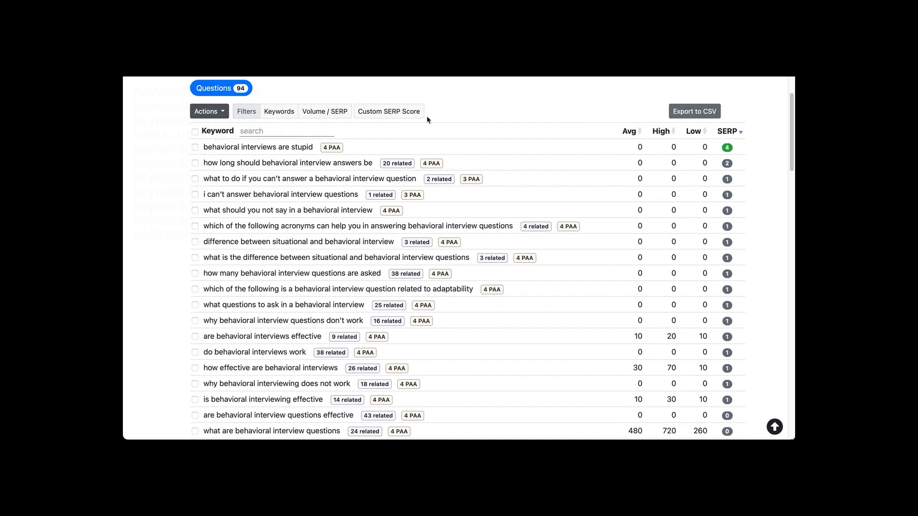
# Step: Expand the People Also Asked and related keywords for the first two keywords and read through them
pyautogui.click(330, 150)
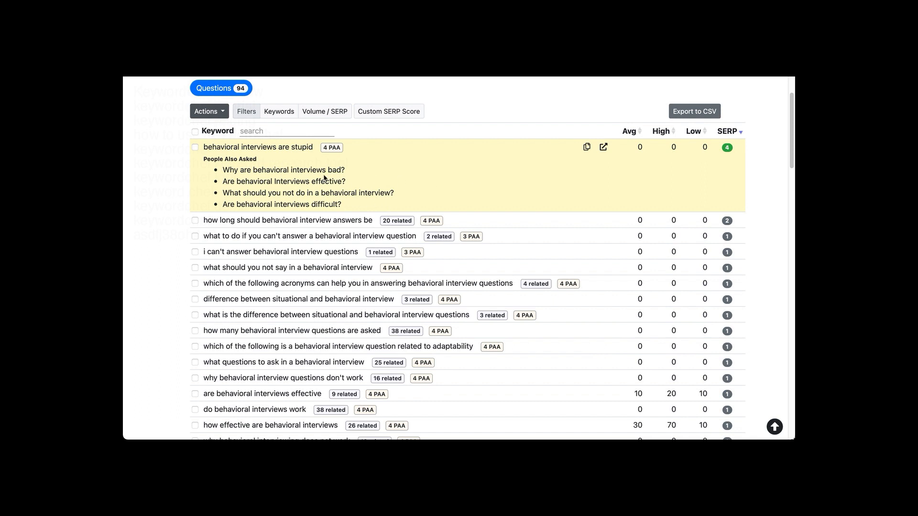
pyautogui.click(437, 223)
pyautogui.scroll(-2, 431, 294)
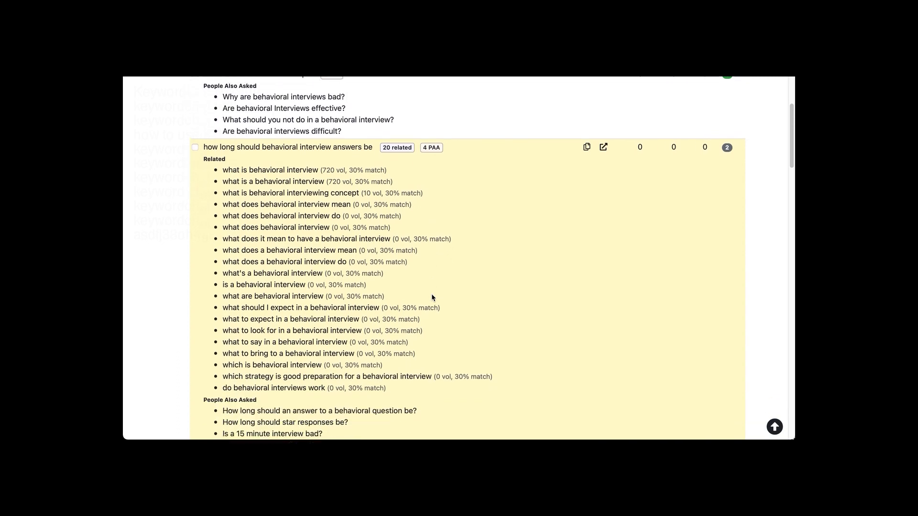
pyautogui.scroll(1, 432, 294)
pyautogui.scroll(-1, 431, 294)
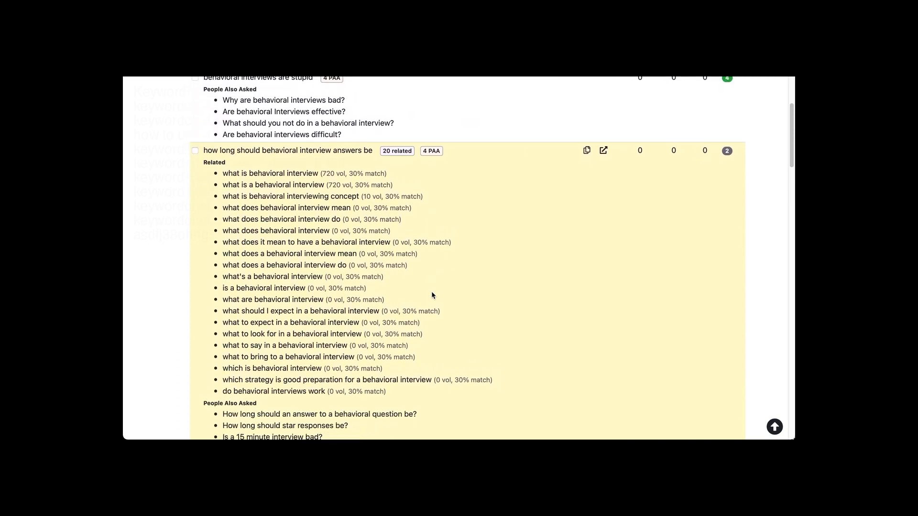
pyautogui.scroll(-1, 431, 292)
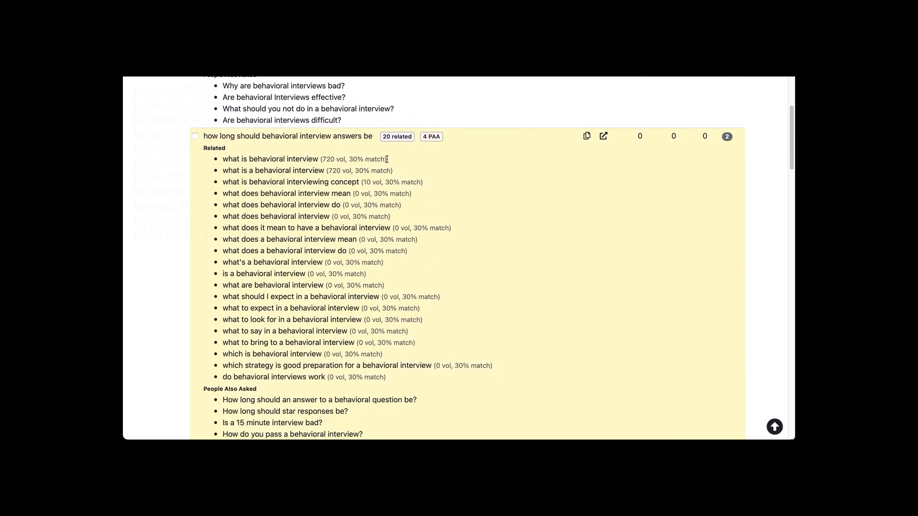
pyautogui.scroll(-1, 435, 182)
pyautogui.scroll(1, 436, 185)
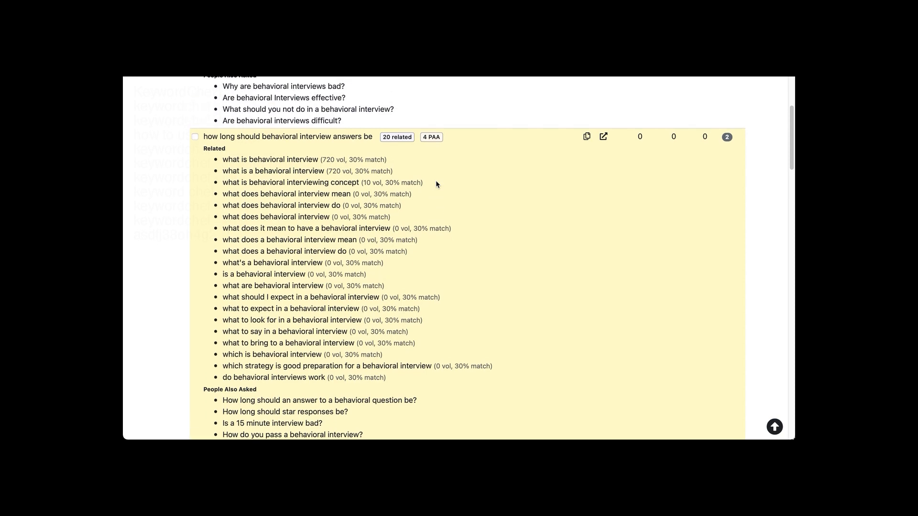
# Step: Examine the ranking pages and related keywords for "how long should behavioral interview answers be", then return to the first keyword's SERP score
pyautogui.scroll(2, 747, 193)
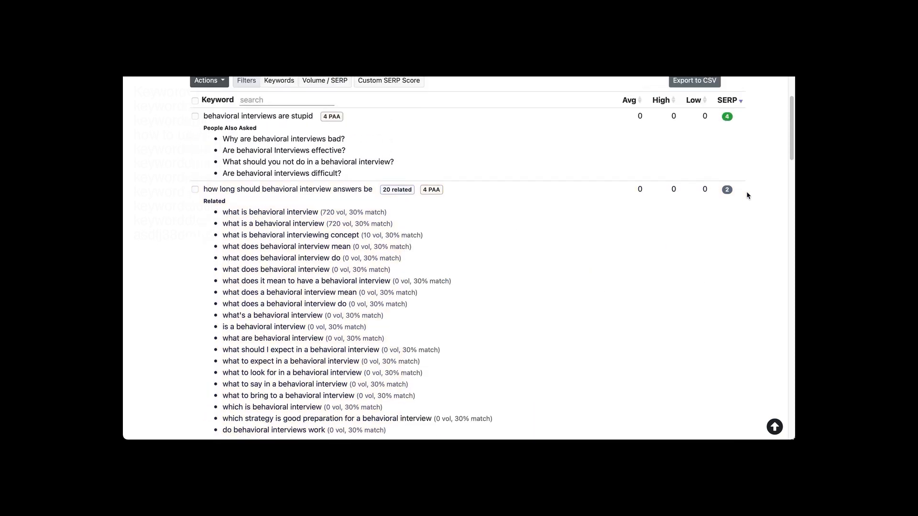
pyautogui.moveTo(739, 193)
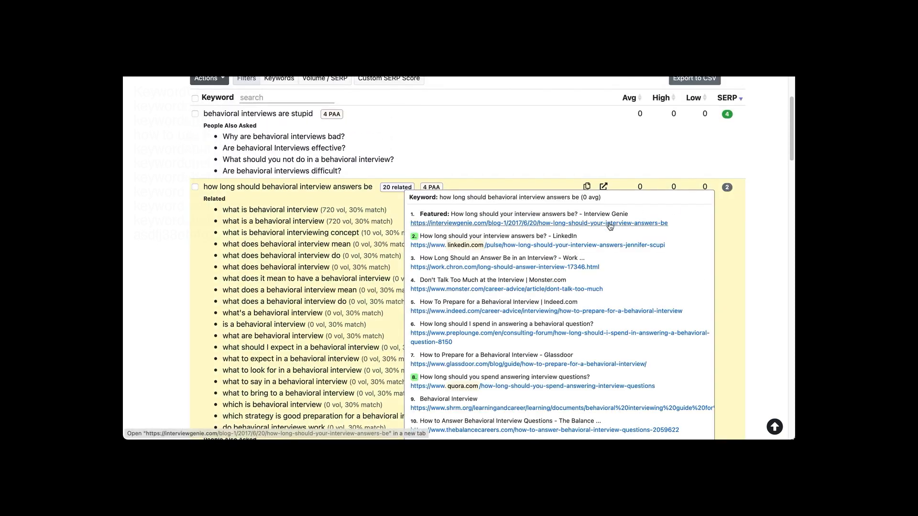
pyautogui.scroll(-1, 610, 226)
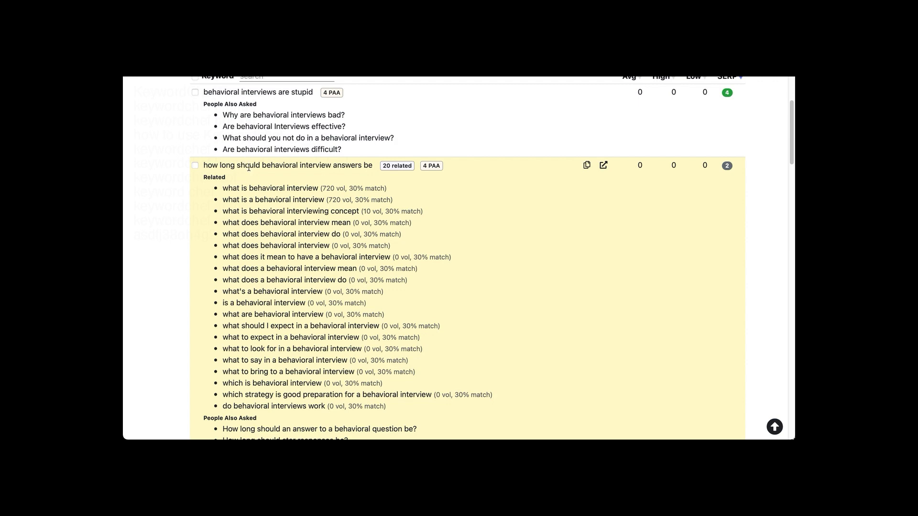
pyautogui.scroll(-3, 310, 303)
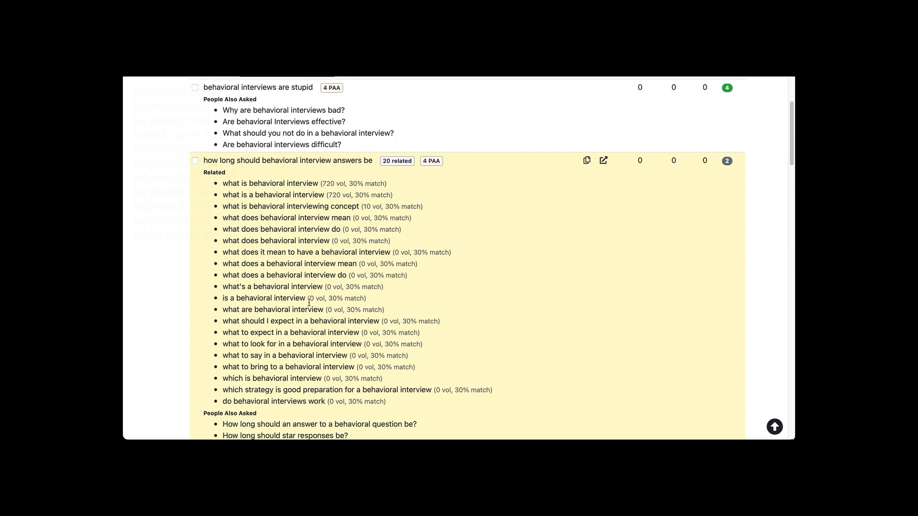
pyautogui.scroll(4, 309, 306)
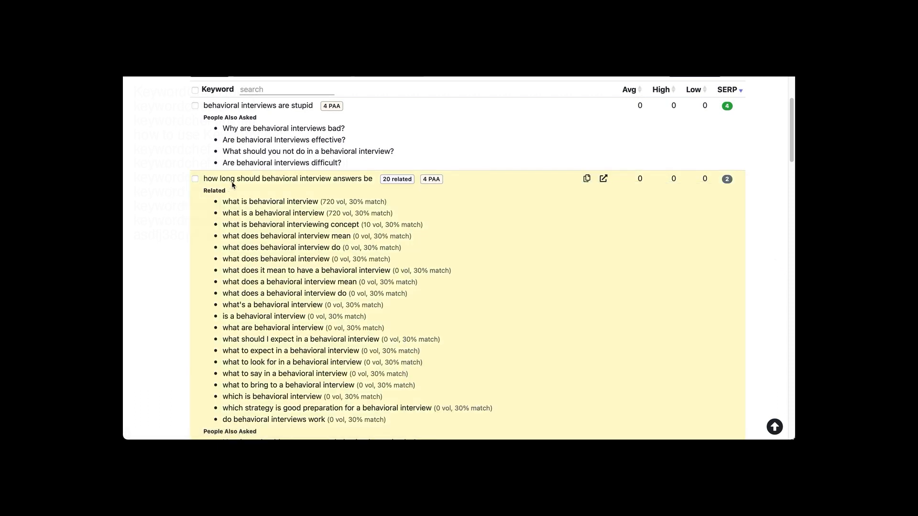
pyautogui.scroll(3, 240, 172)
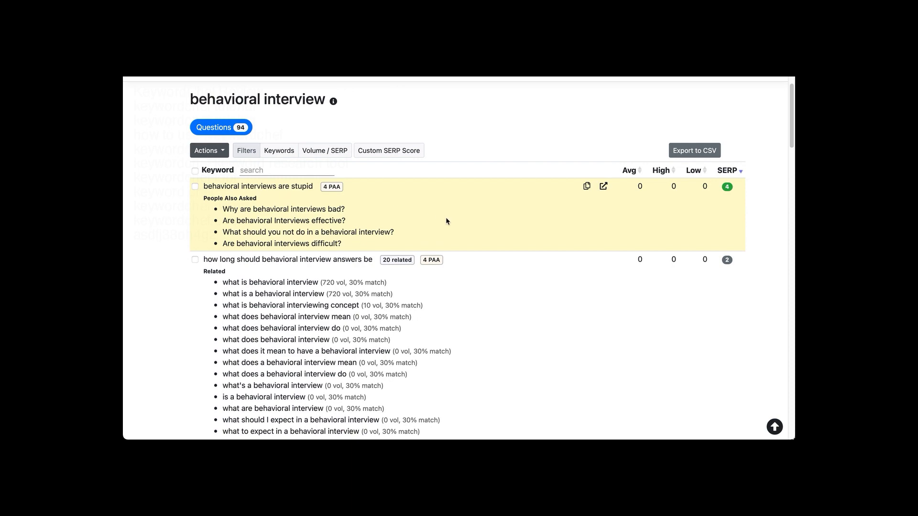
pyautogui.click(727, 185)
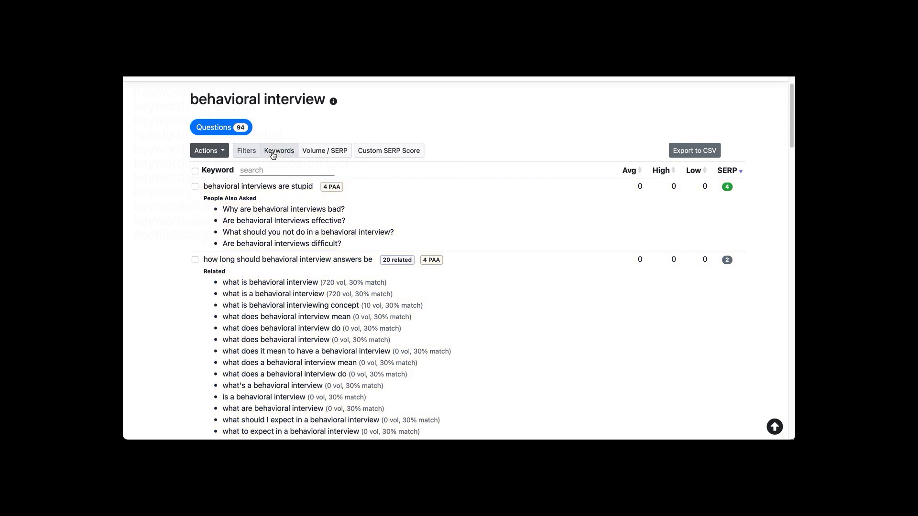
# Step: Search the report's keywords for "expect", look over the matches, and clear the search
pyautogui.click(280, 170)
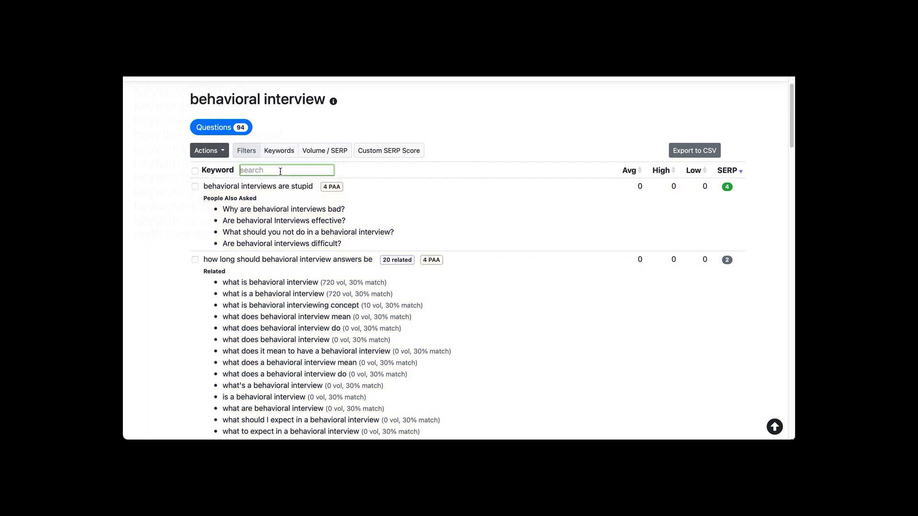
pyautogui.write('expect')
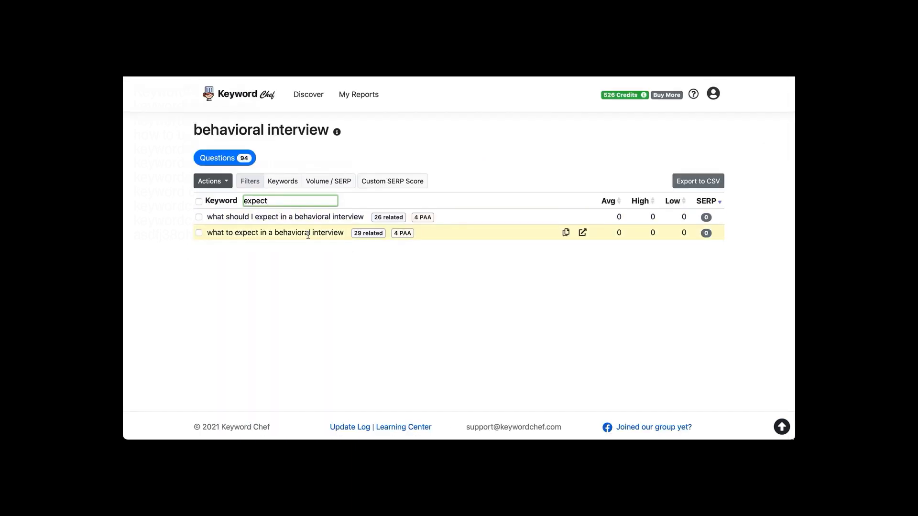
pyautogui.doubleClick(290, 201)
pyautogui.press('BackSpace')
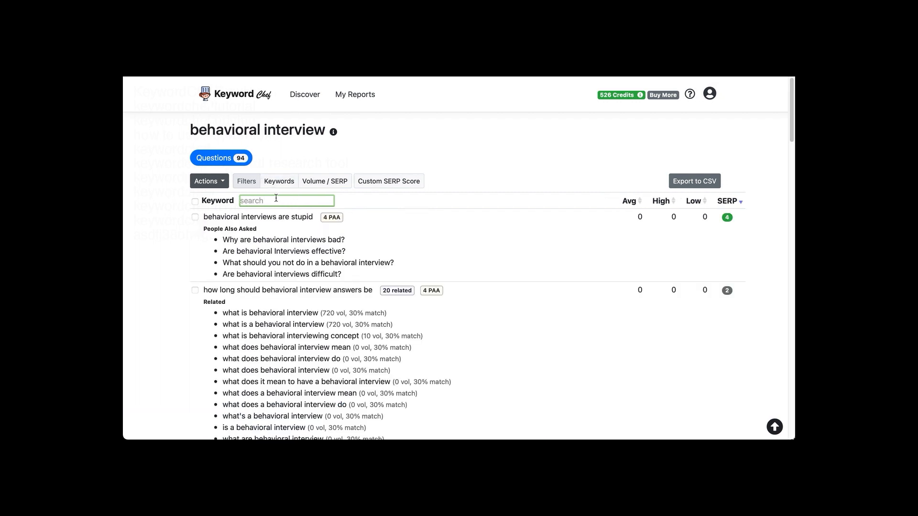
# Step: Search the report's keywords for "answer", read through the matching questions, and clear the search
pyautogui.scroll(-3, 288, 331)
pyautogui.scroll(-4, 288, 331)
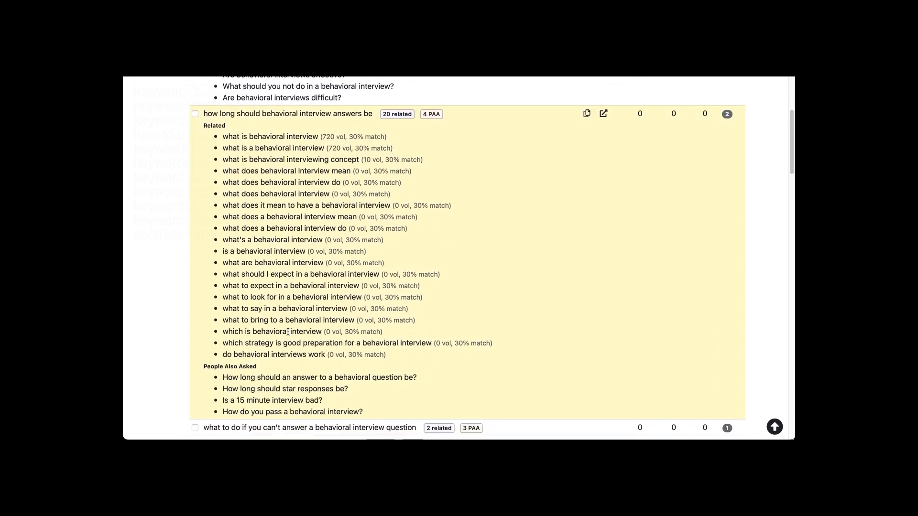
pyautogui.scroll(6, 288, 335)
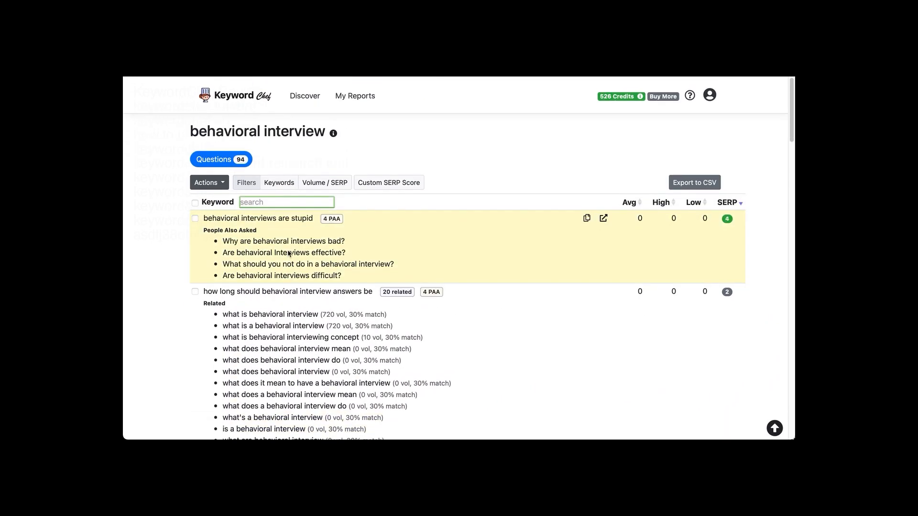
pyautogui.write('answer')
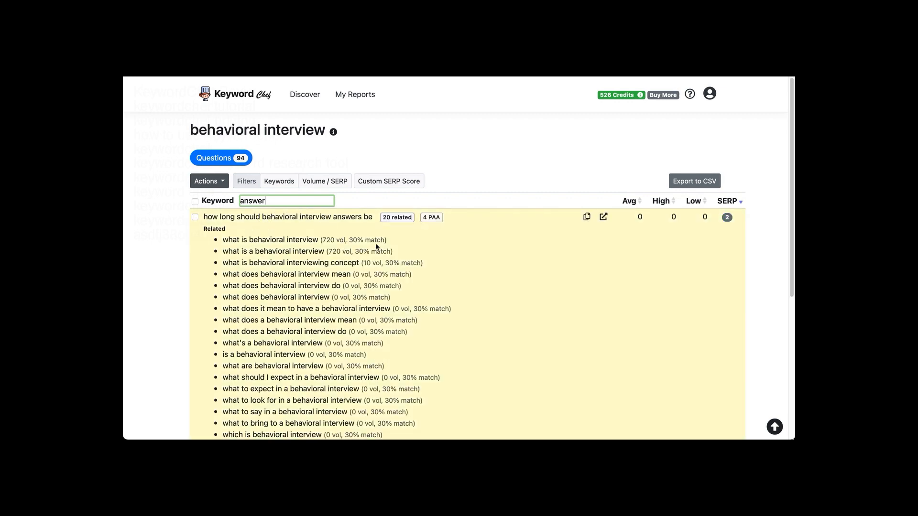
pyautogui.scroll(-5, 376, 247)
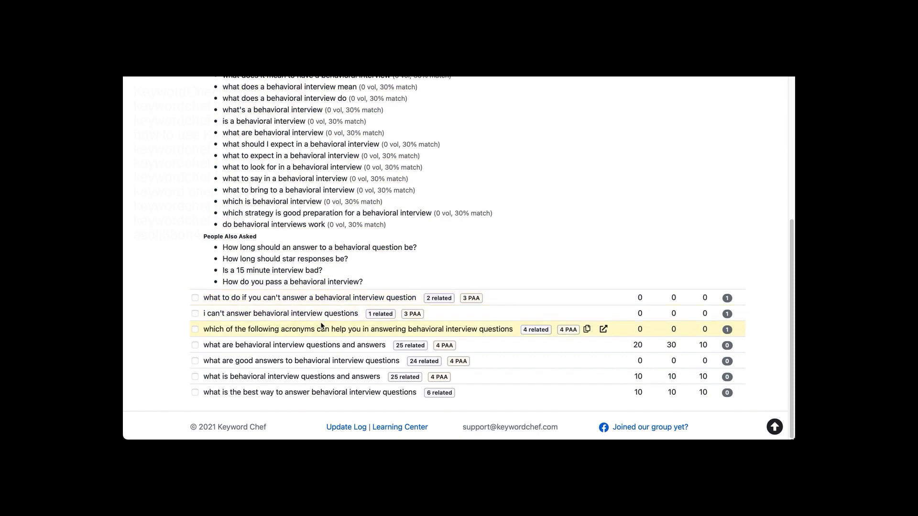
pyautogui.scroll(5, 312, 357)
pyautogui.scroll(-1, 313, 357)
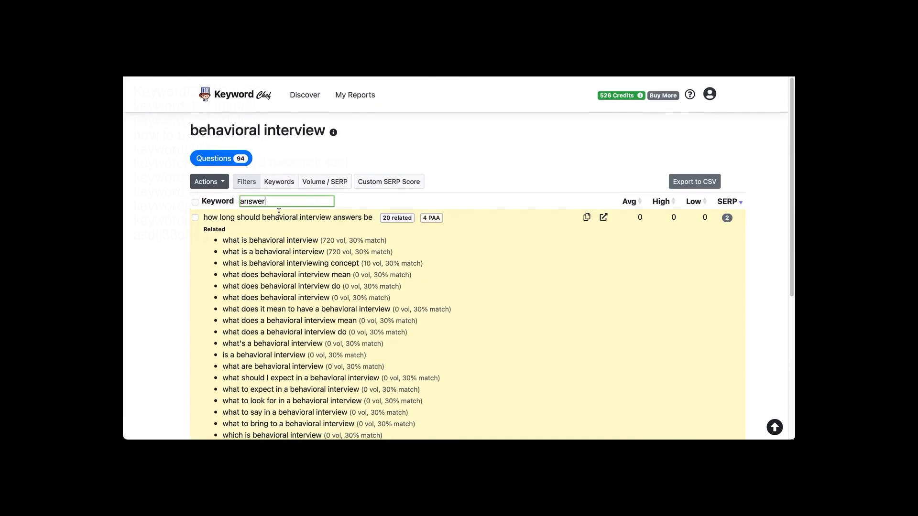
pyautogui.doubleClick(287, 201)
pyautogui.press('BackSpace')
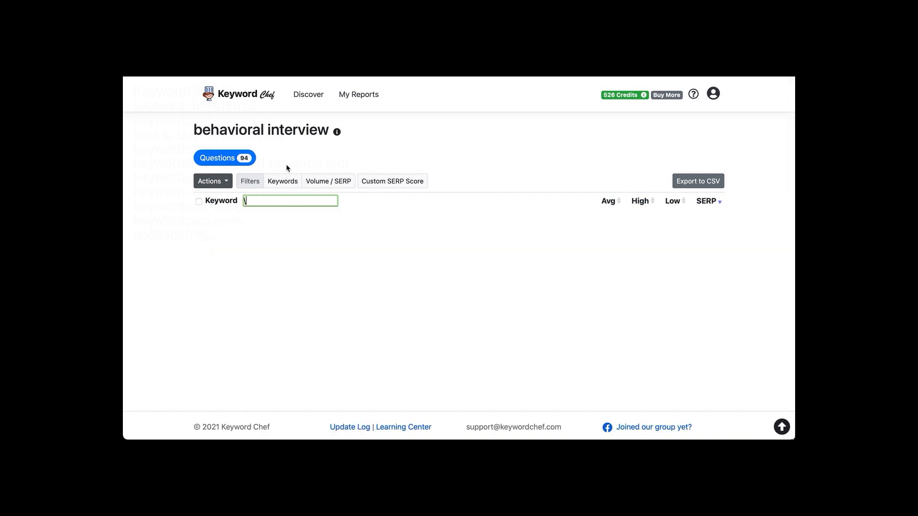
pyautogui.press('BackSpace')
# Step: Filter the keywords by the term "star", examine the ranking pages for "what is star behavioral interview questions", and remove the filter
pyautogui.click(280, 187)
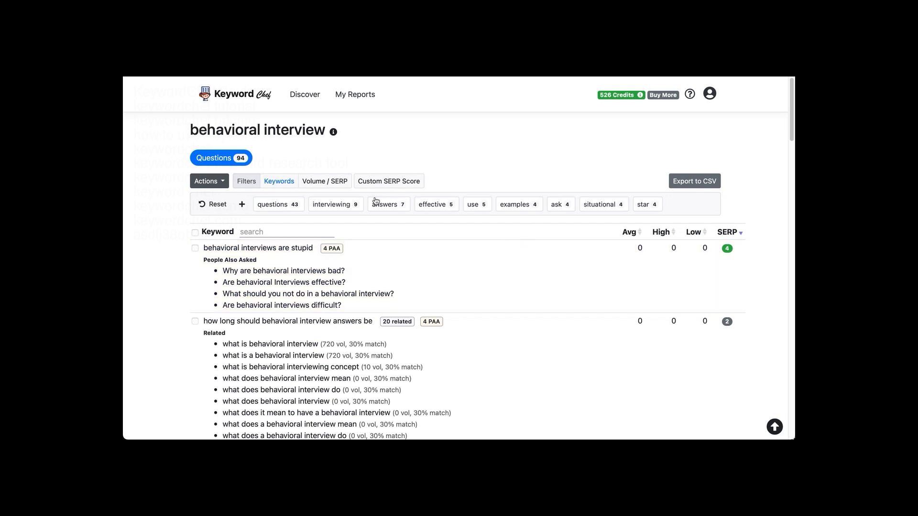
pyautogui.click(649, 208)
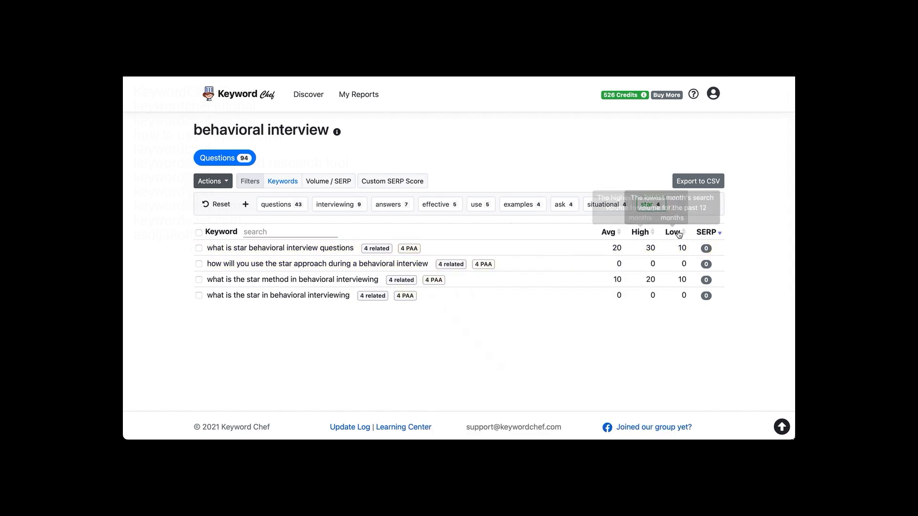
pyautogui.moveTo(704, 248)
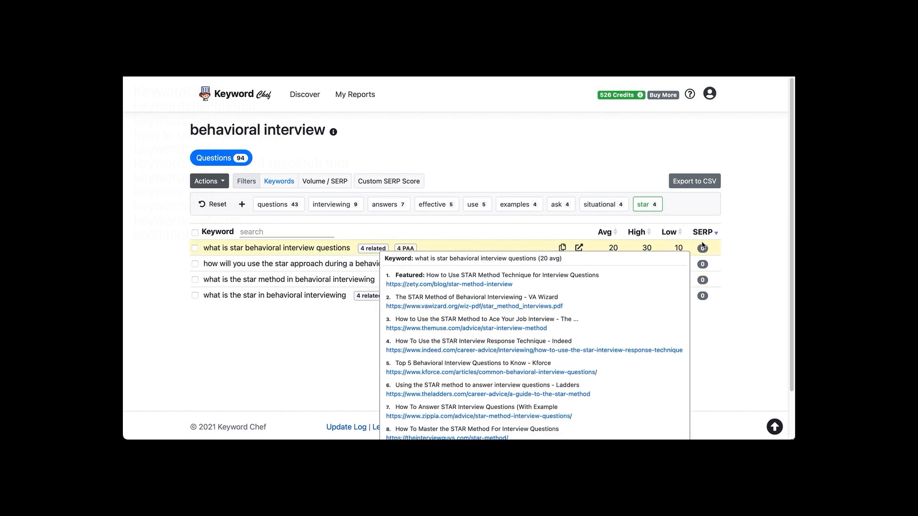
pyautogui.scroll(-2, 649, 300)
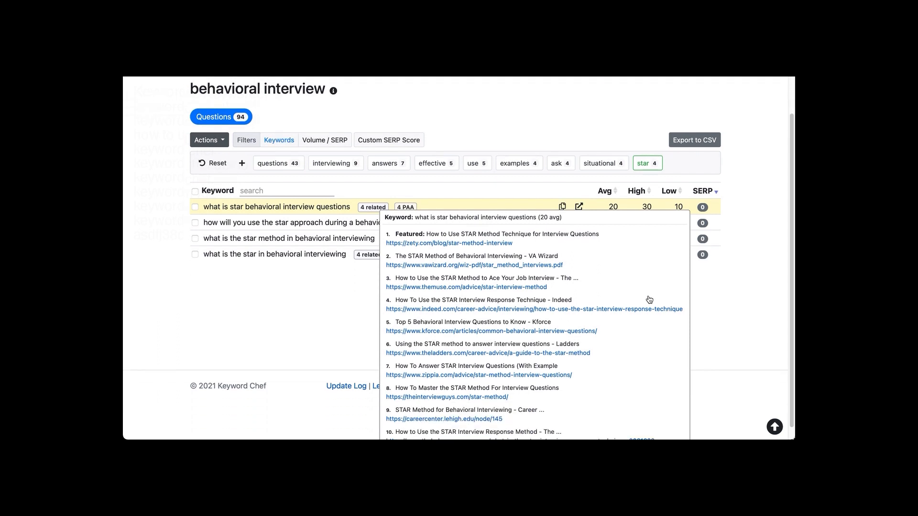
pyautogui.scroll(-1, 649, 299)
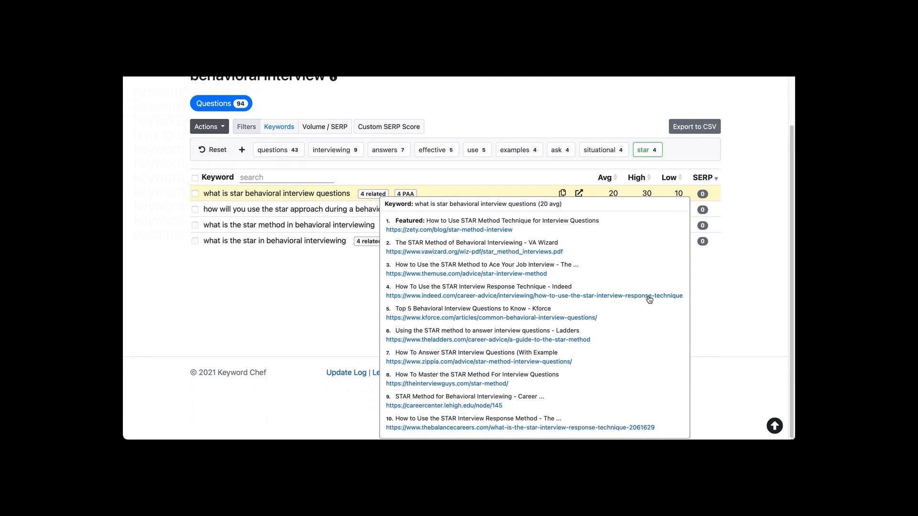
pyautogui.scroll(3, 293, 326)
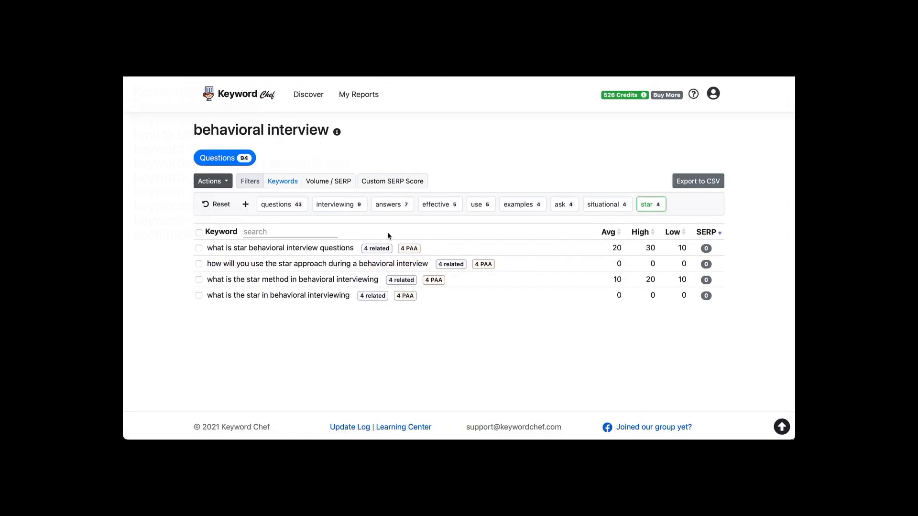
pyautogui.click(663, 210)
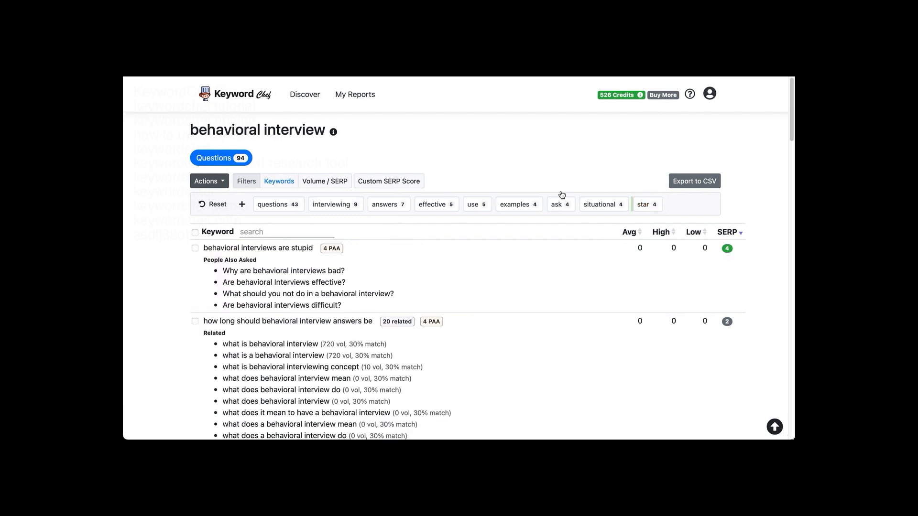
# Step: Limit the report to keywords with a missing snippet, check the search results for "behavioral interviews are stupid", and turn the filter off
pyautogui.click(325, 183)
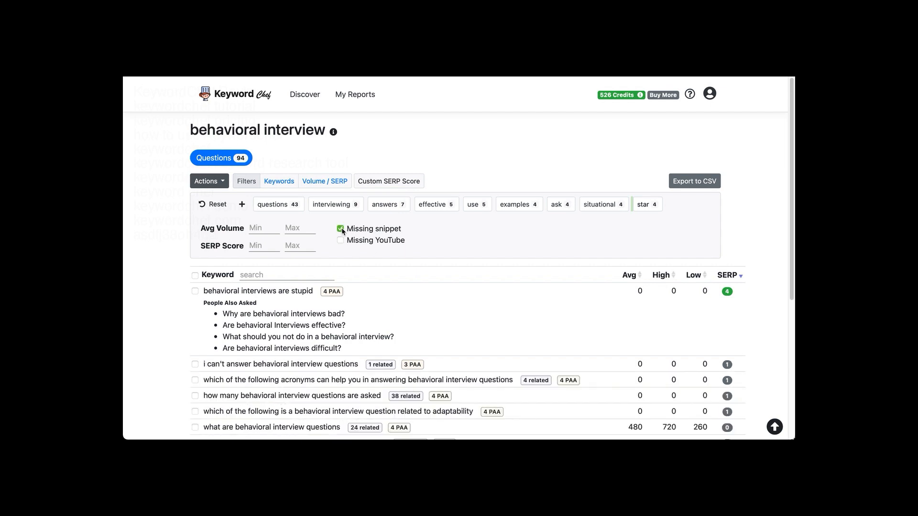
pyautogui.scroll(-2, 360, 323)
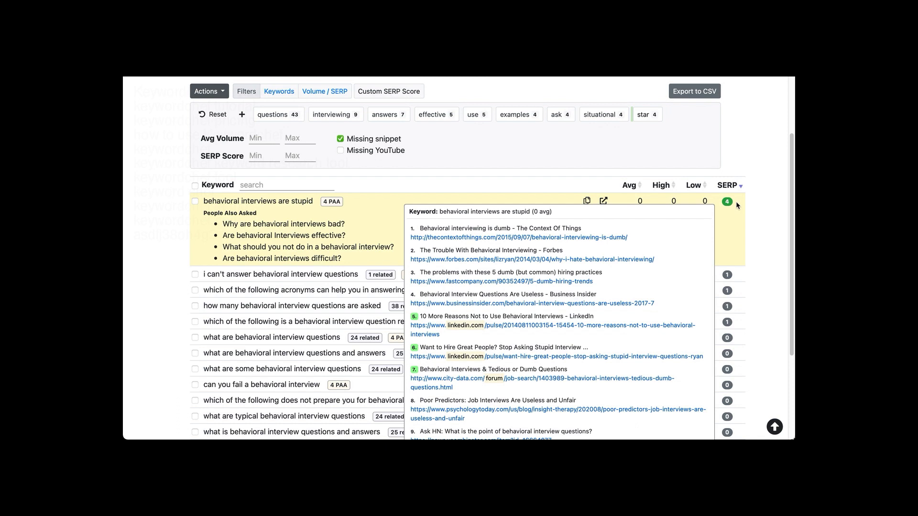
pyautogui.click(340, 139)
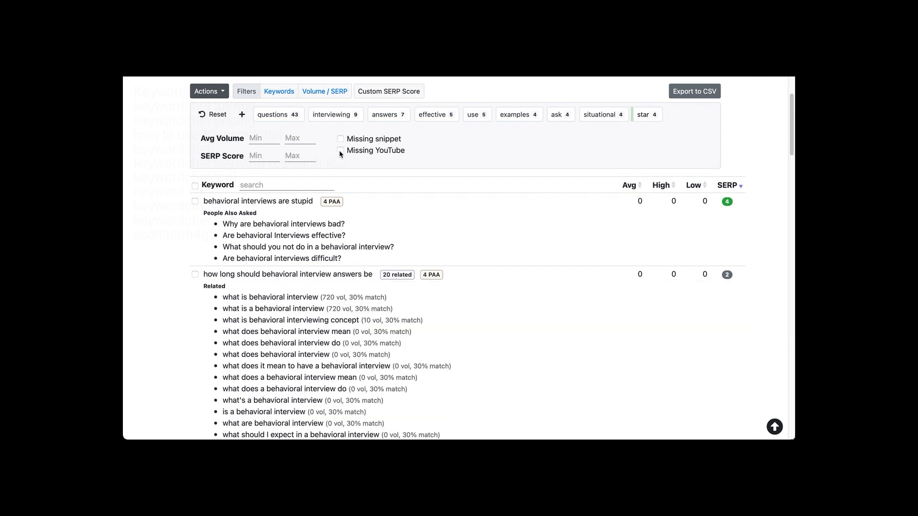
# Step: Limit the report to keywords missing YouTube results, look through the list, and turn the filter off
pyautogui.click(340, 151)
pyautogui.scroll(-6, 373, 268)
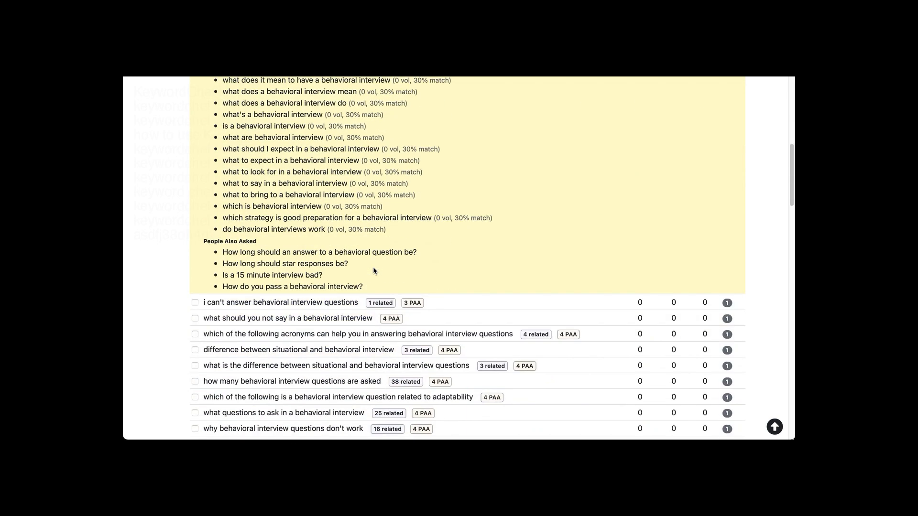
pyautogui.scroll(10, 373, 267)
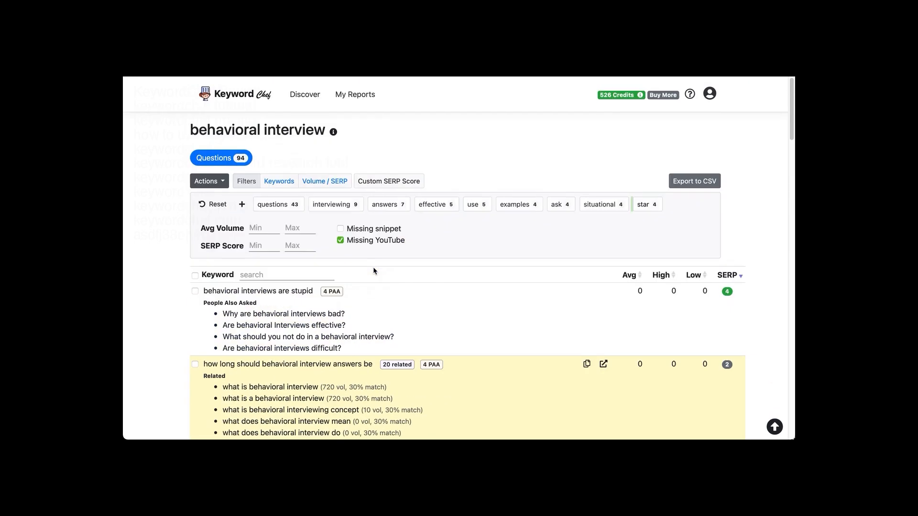
pyautogui.click(340, 241)
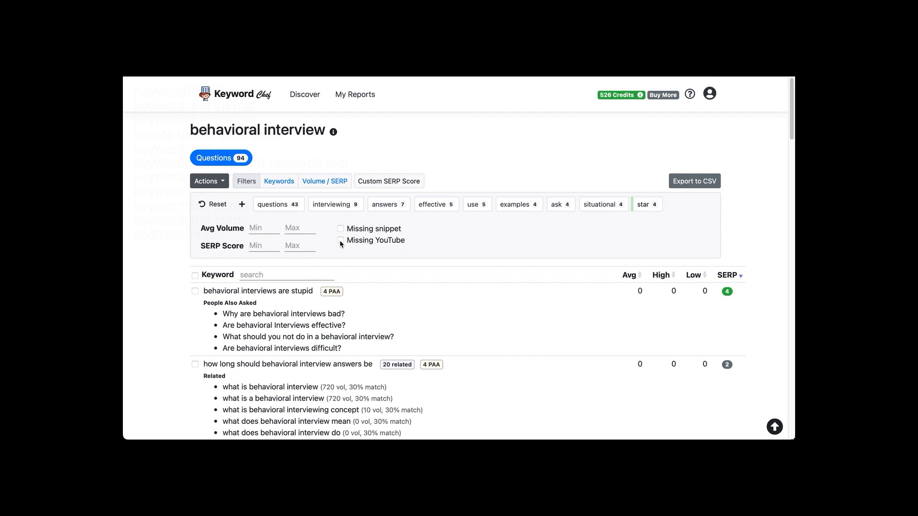
# Step: Review the custom SERP score's site types and custom domains, and save with Forums, Weak blogs, Pinterest and Social counted
pyautogui.click(366, 182)
pyautogui.click(448, 178)
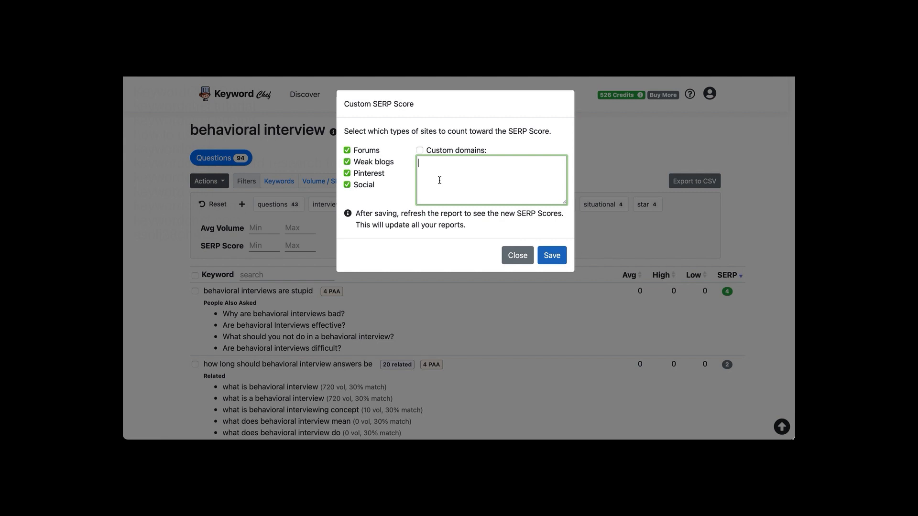
pyautogui.click(549, 253)
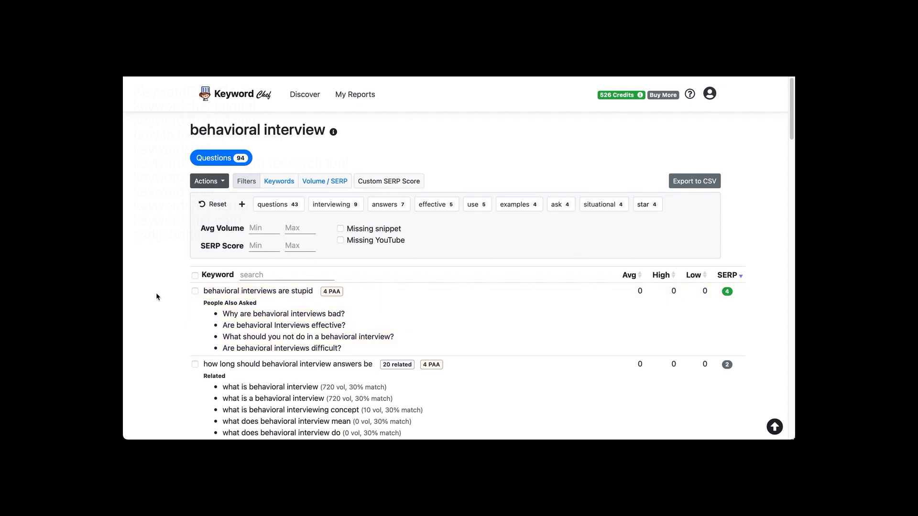
pyautogui.scroll(-3, 367, 289)
pyautogui.scroll(3, 366, 287)
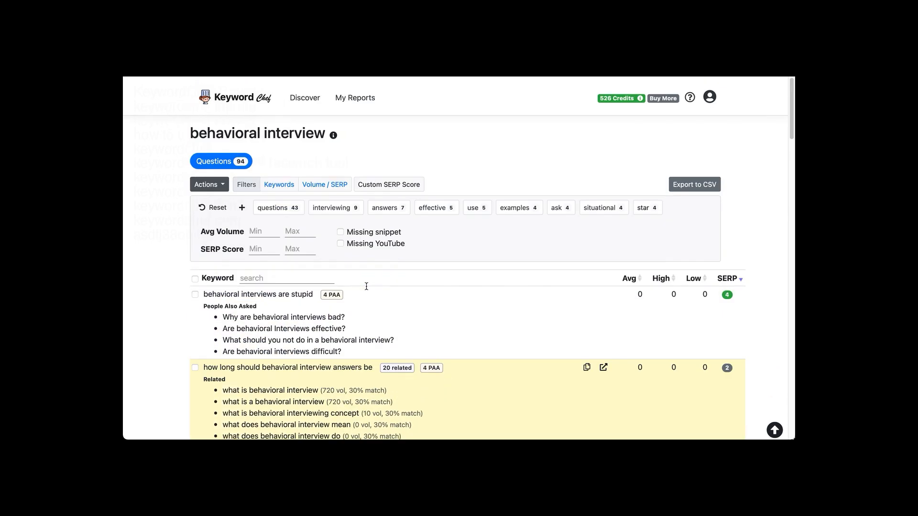